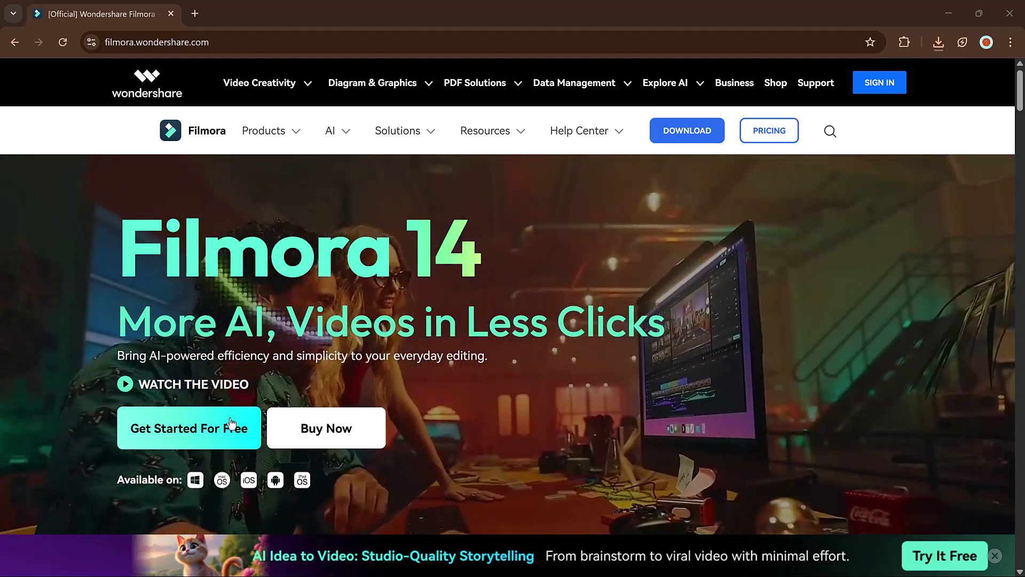
# - Browse the start screen's Idea to Video, AI Video Enhancer and AI Portrait Cutout previews
pyautogui.scroll(-4, 523, 383)
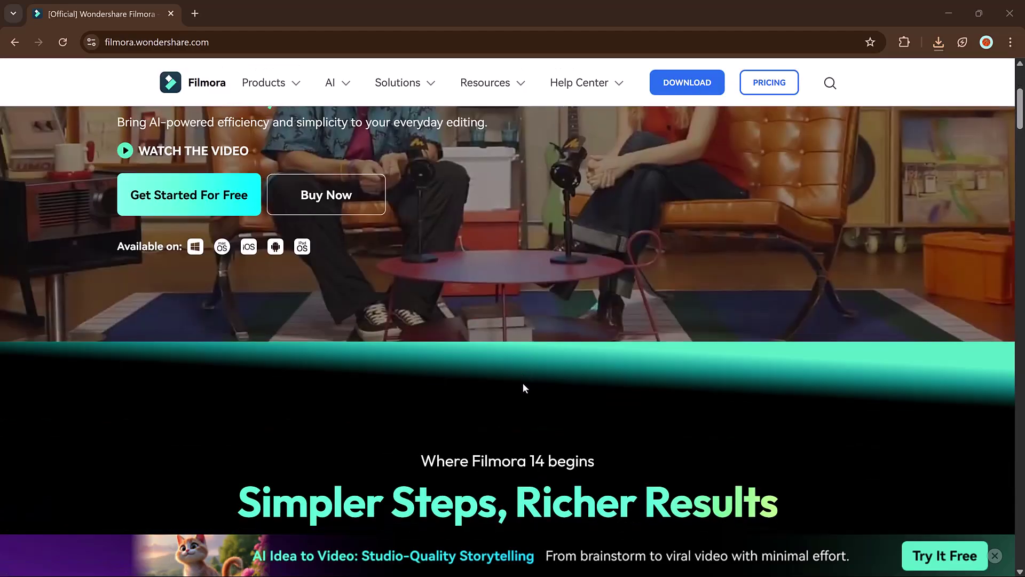
pyautogui.scroll(-5, 523, 388)
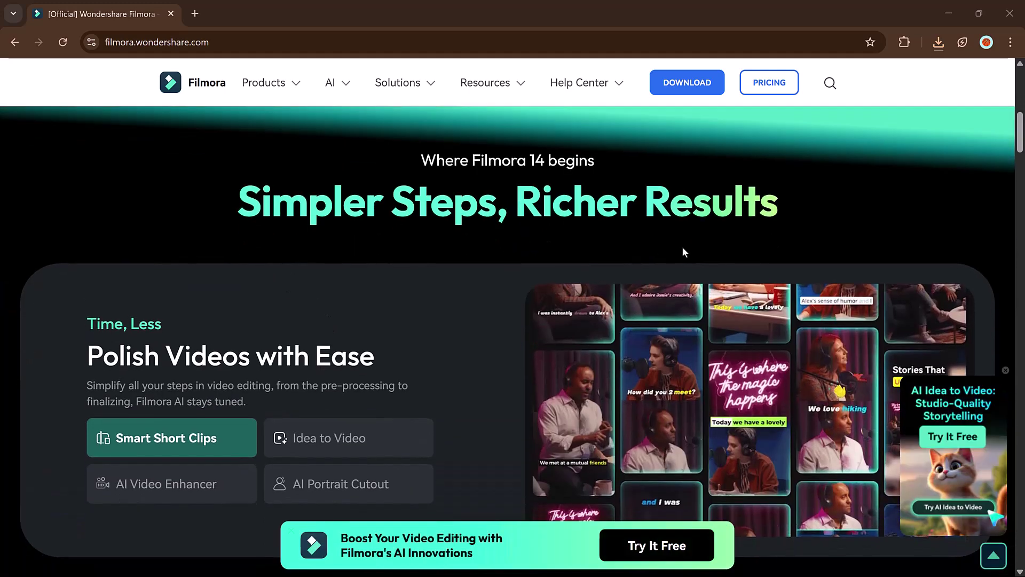
pyautogui.scroll(-1, 560, 293)
pyautogui.click(343, 377)
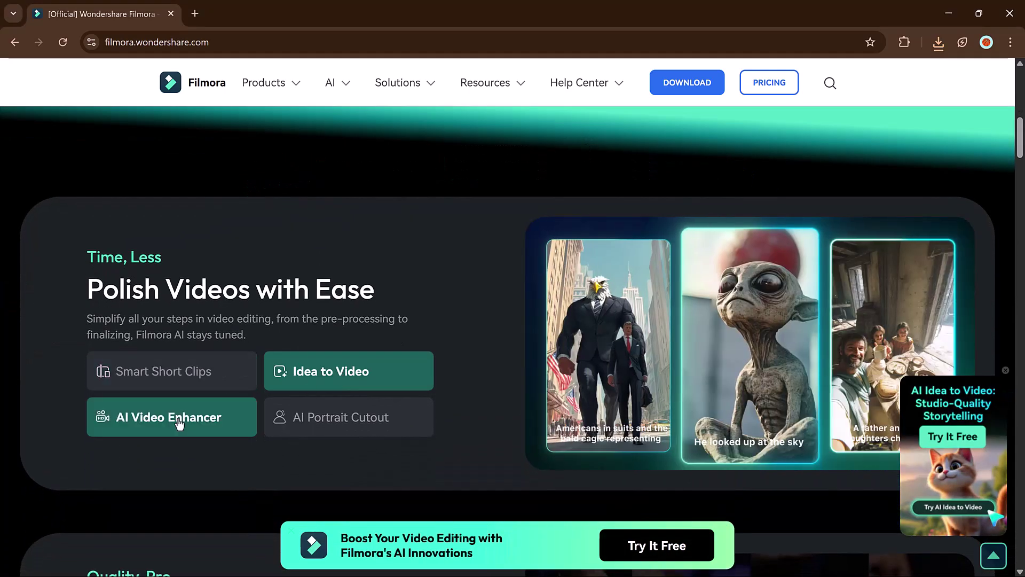
pyautogui.click(179, 424)
pyautogui.click(325, 420)
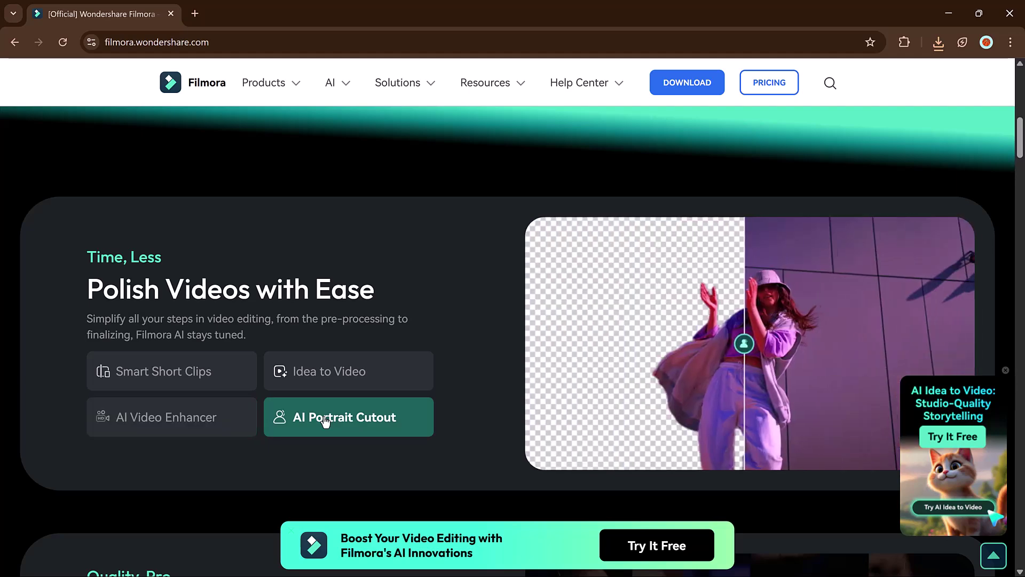
pyautogui.click(315, 370)
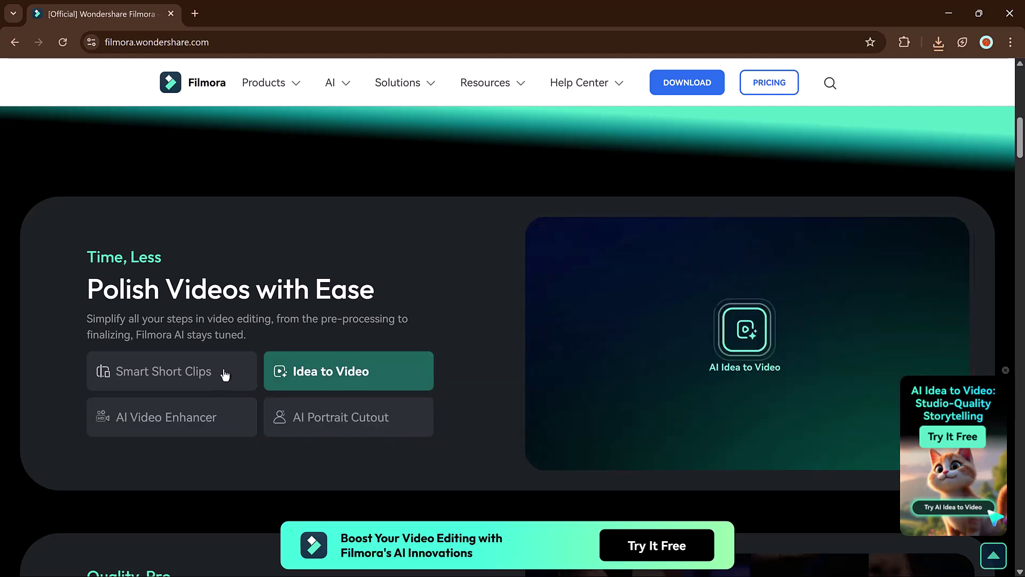
# - Preview the Planar Tracking, Magnetic Timeline and Path Curve features, then scroll further down the start screen
pyautogui.scroll(-4, 573, 326)
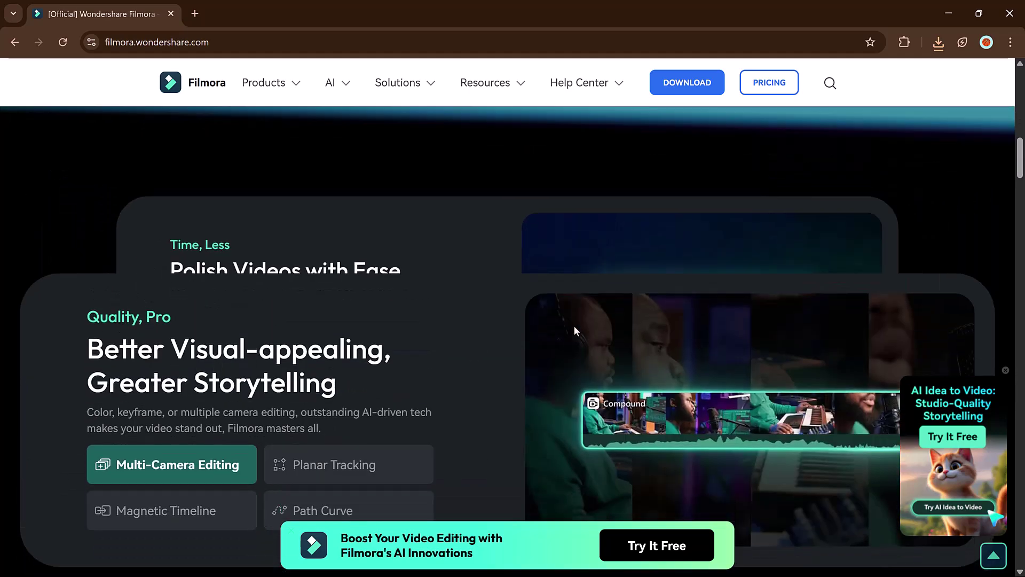
pyautogui.click(306, 382)
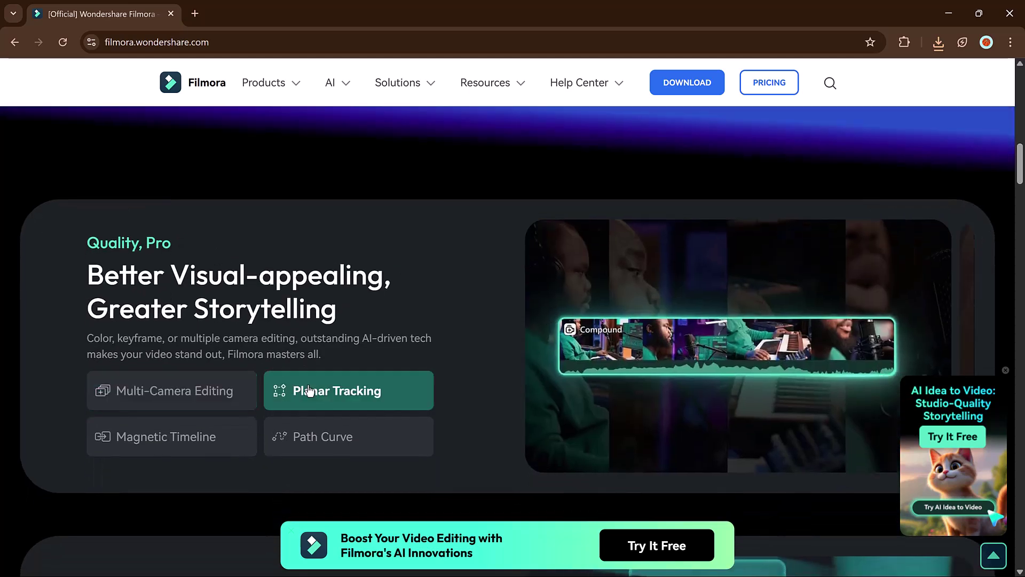
pyautogui.click(208, 445)
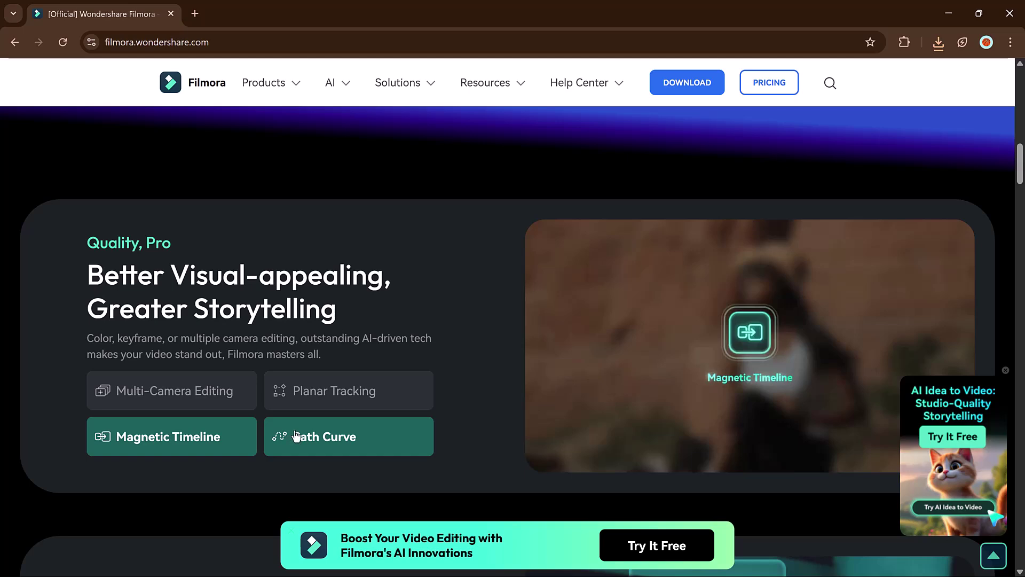
pyautogui.click(296, 436)
pyautogui.scroll(-1, 629, 330)
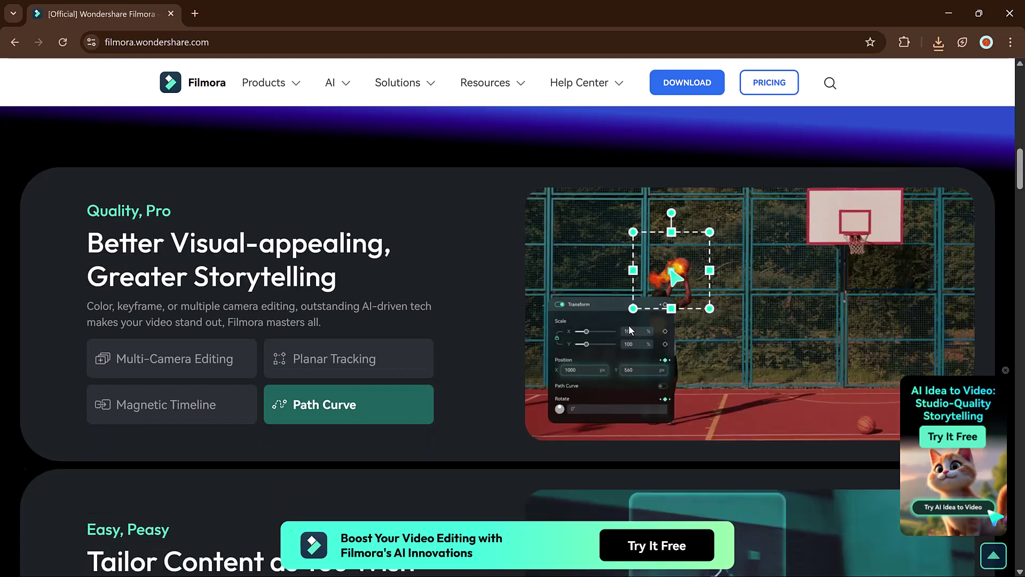
pyautogui.scroll(-5, 629, 330)
pyautogui.scroll(-2, 221, 304)
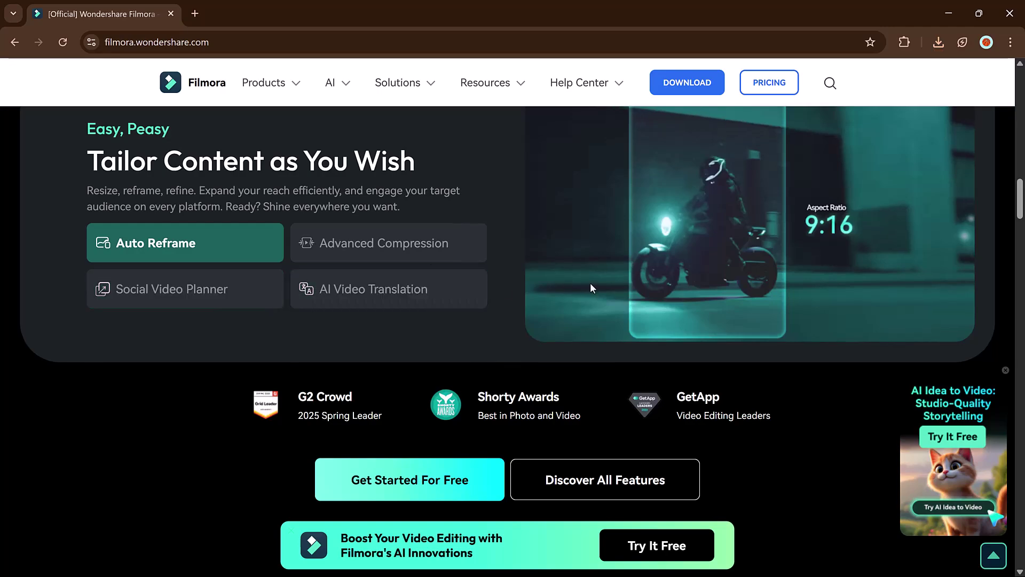
pyautogui.scroll(-10, 591, 288)
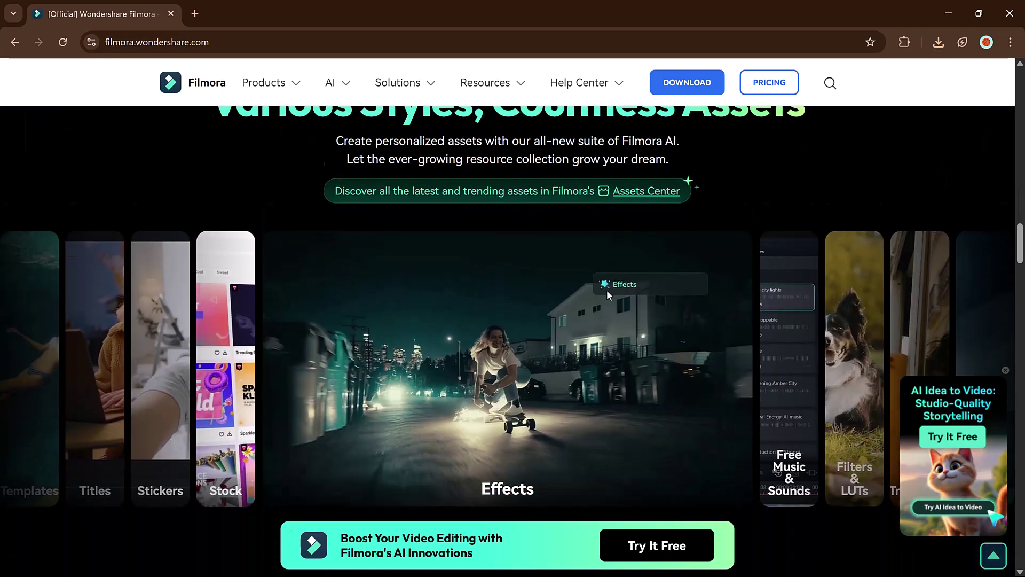
pyautogui.scroll(-2, 607, 290)
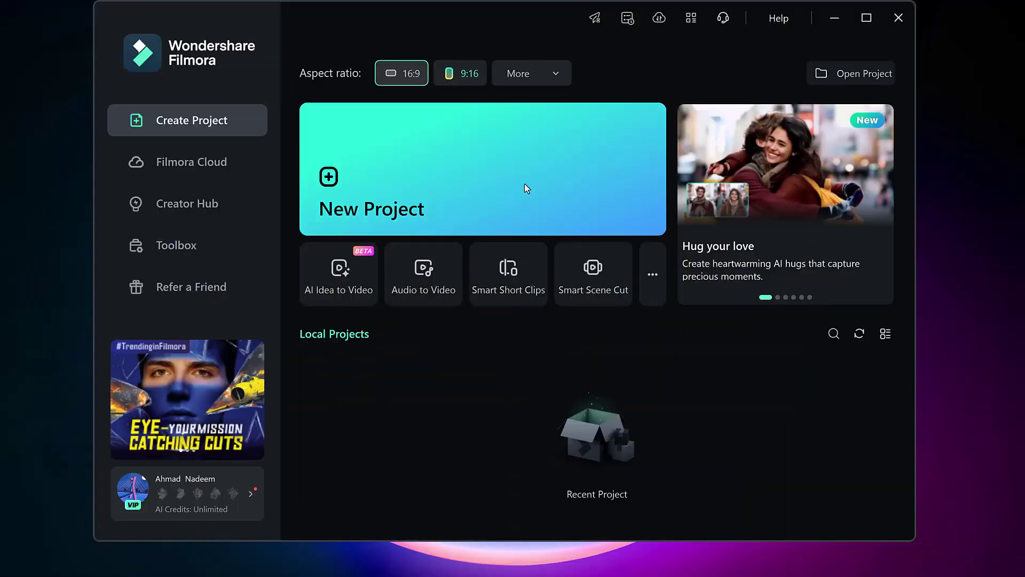
# - Create a blank project, import 5101440-hd_1920_1080_30fps and add it to the Video 1 track
pyautogui.click(435, 196)
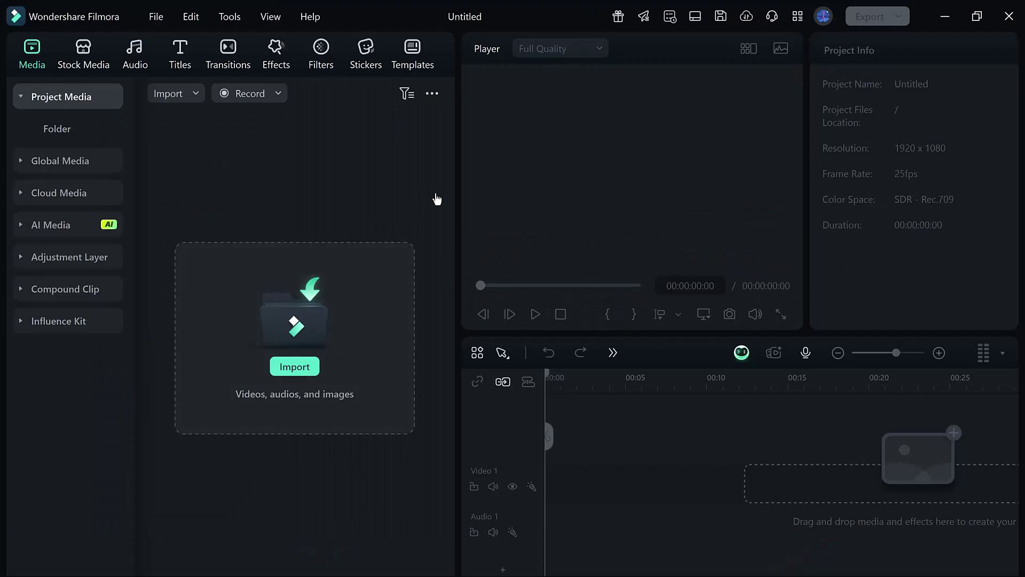
pyautogui.click(307, 286)
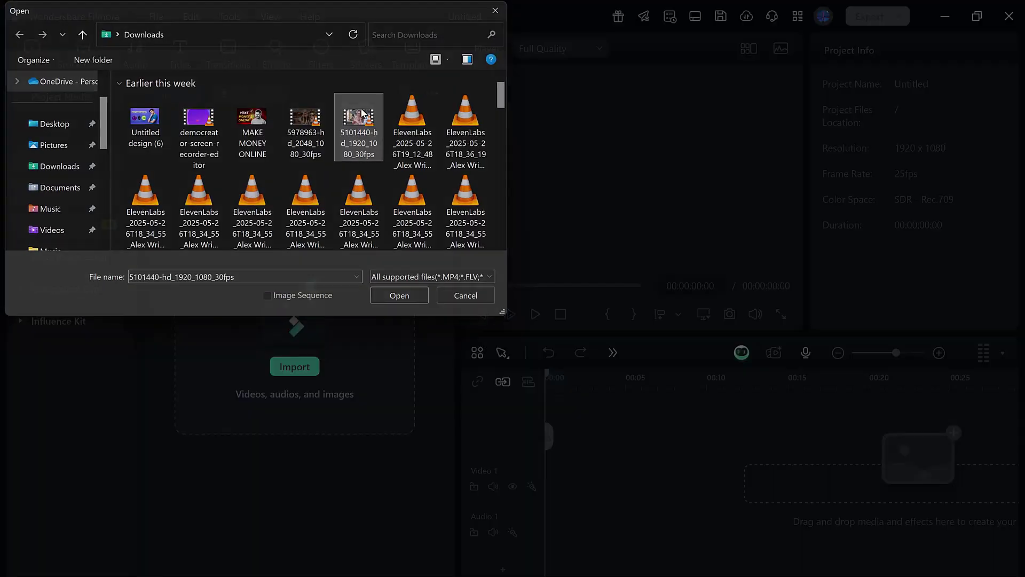
pyautogui.doubleClick(362, 113)
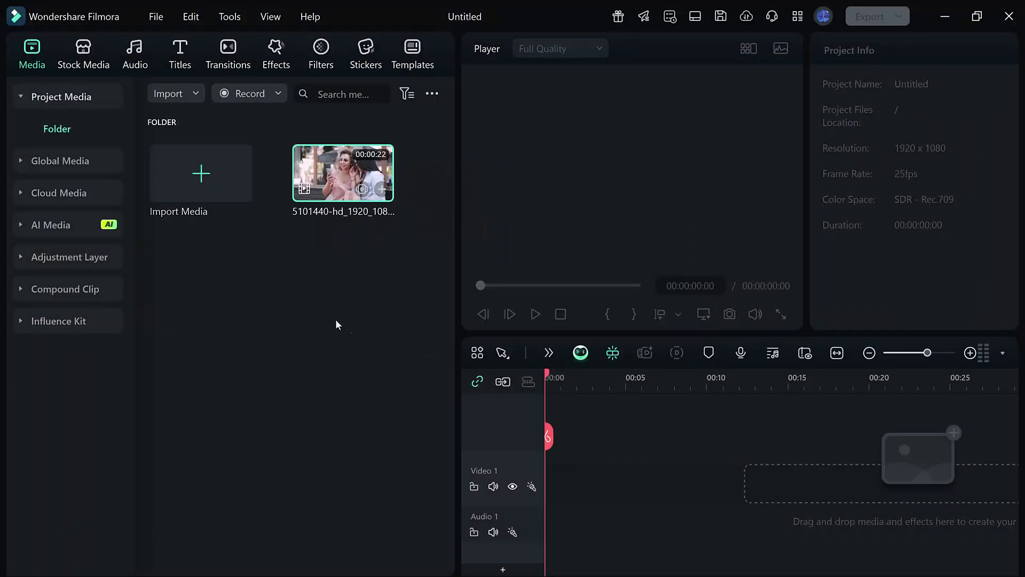
pyautogui.click(381, 189)
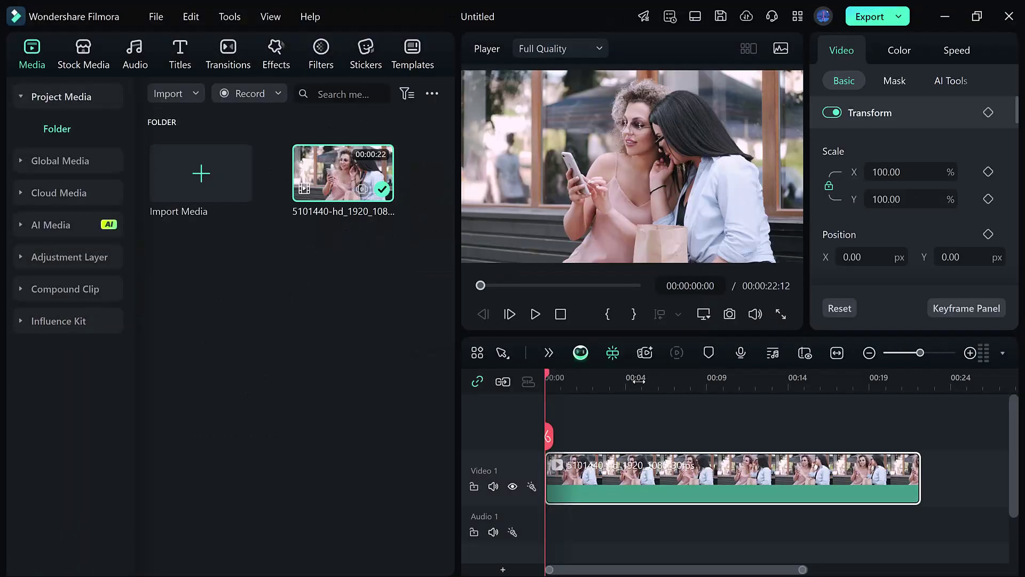
# - Split the clip at about 00:00:07:16 and 00:00:09:04 to isolate a short piece
pyautogui.click(671, 371)
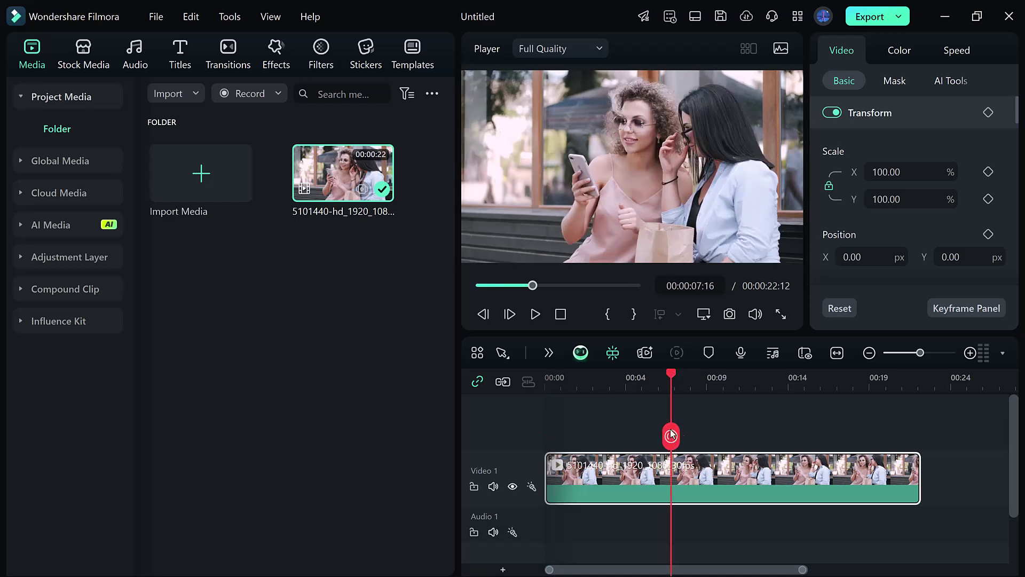
pyautogui.click(673, 480)
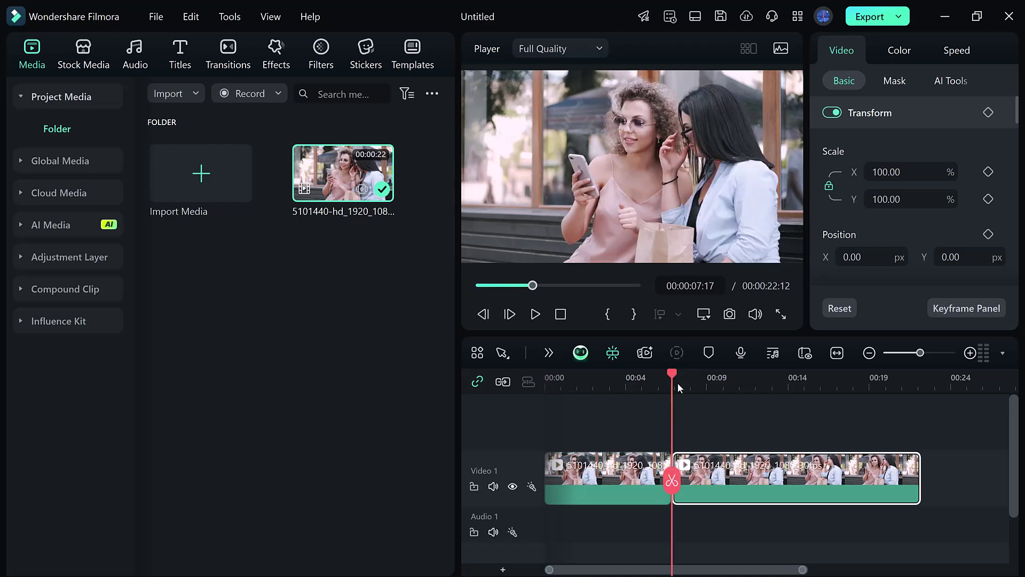
pyautogui.moveTo(674, 479); pyautogui.dragTo(699, 483)
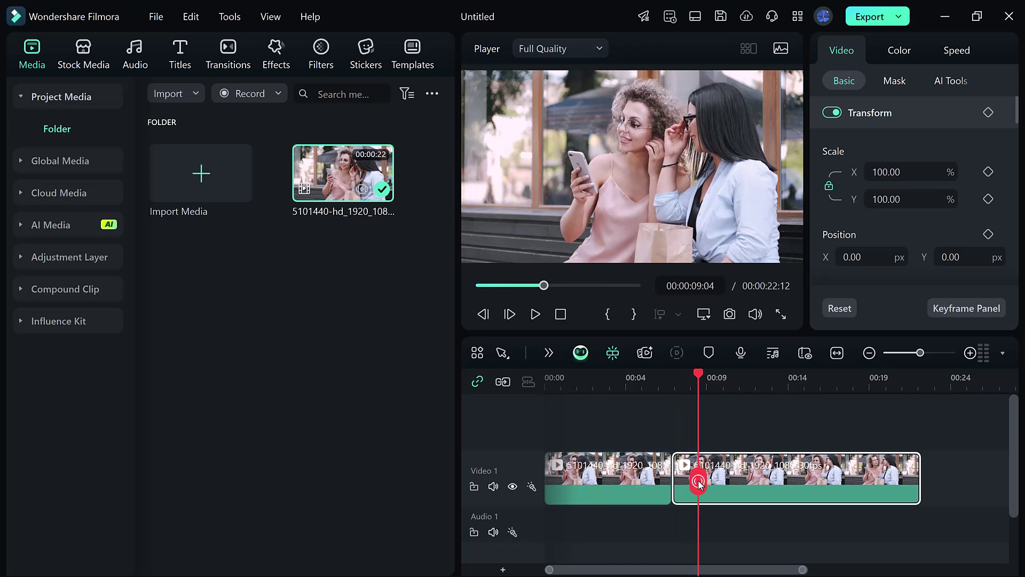
pyautogui.click(698, 484)
pyautogui.click(892, 74)
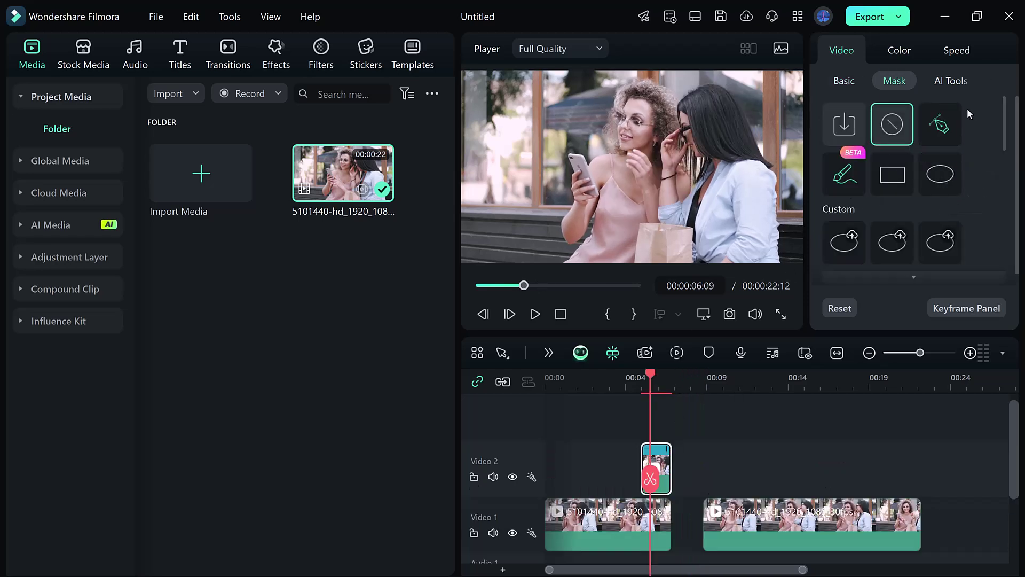
# - Ellipse-mask the short clip over the faces, then split at 00:00:11:02 and lift that piece to Video 3
pyautogui.click(942, 165)
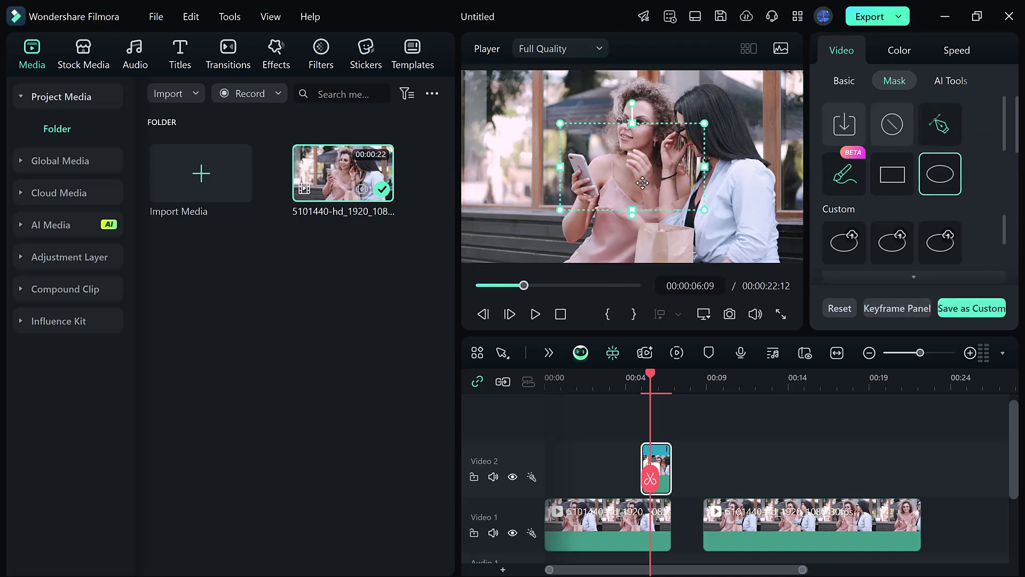
pyautogui.moveTo(649, 142); pyautogui.dragTo(656, 125)
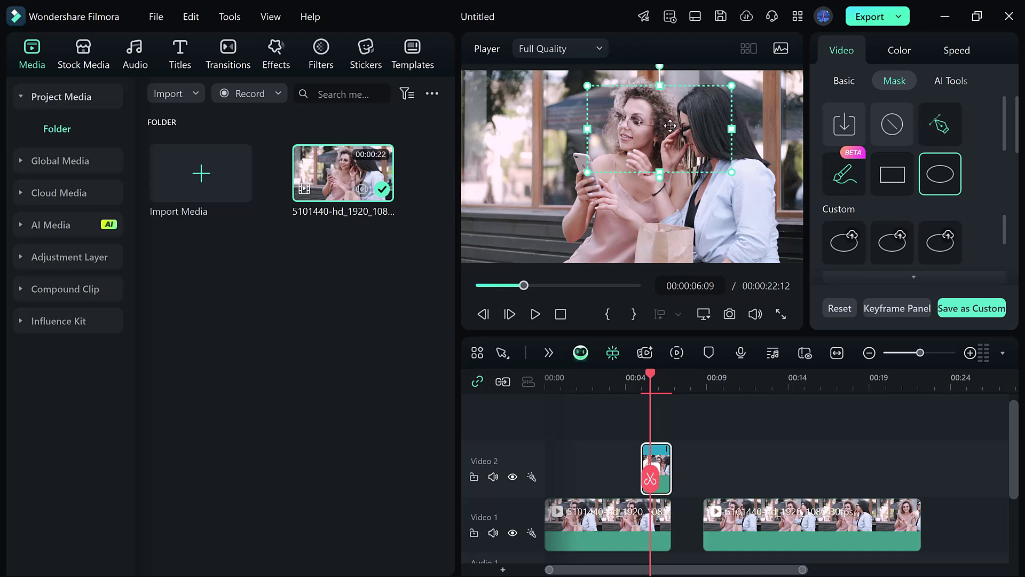
pyautogui.click(729, 413)
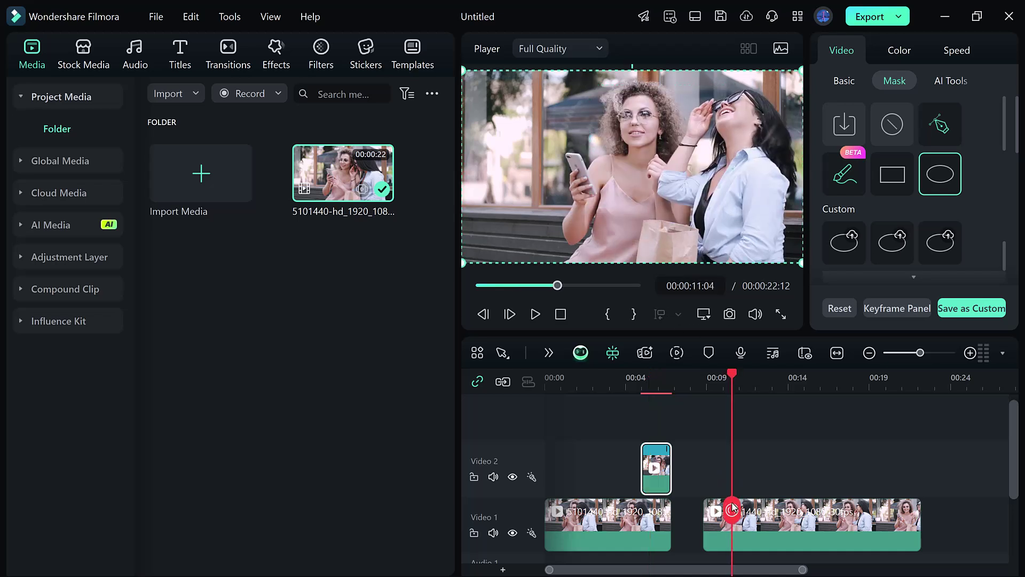
pyautogui.click(732, 510)
pyautogui.moveTo(727, 520); pyautogui.dragTo(672, 125)
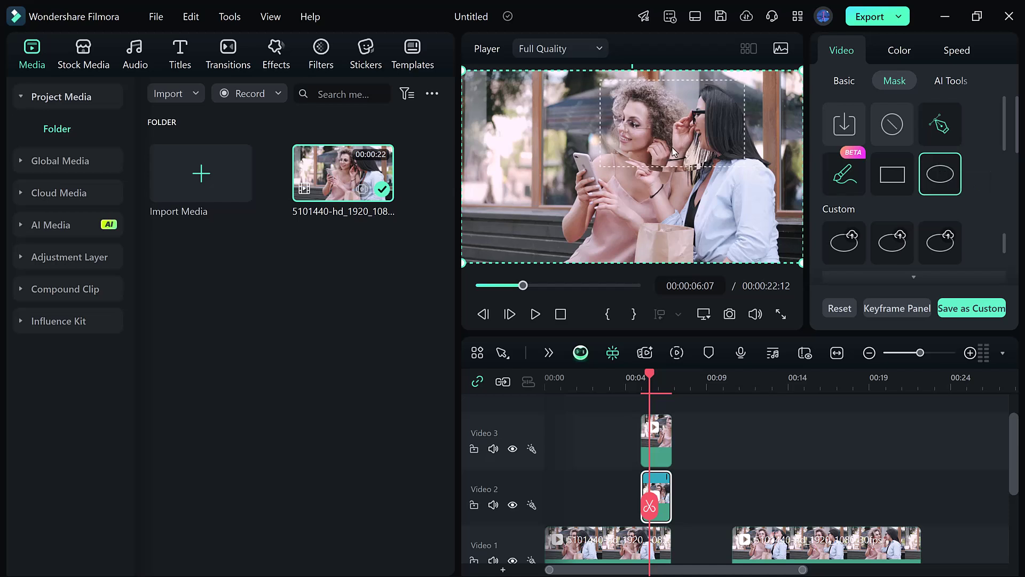
pyautogui.moveTo(674, 150); pyautogui.dragTo(651, 165)
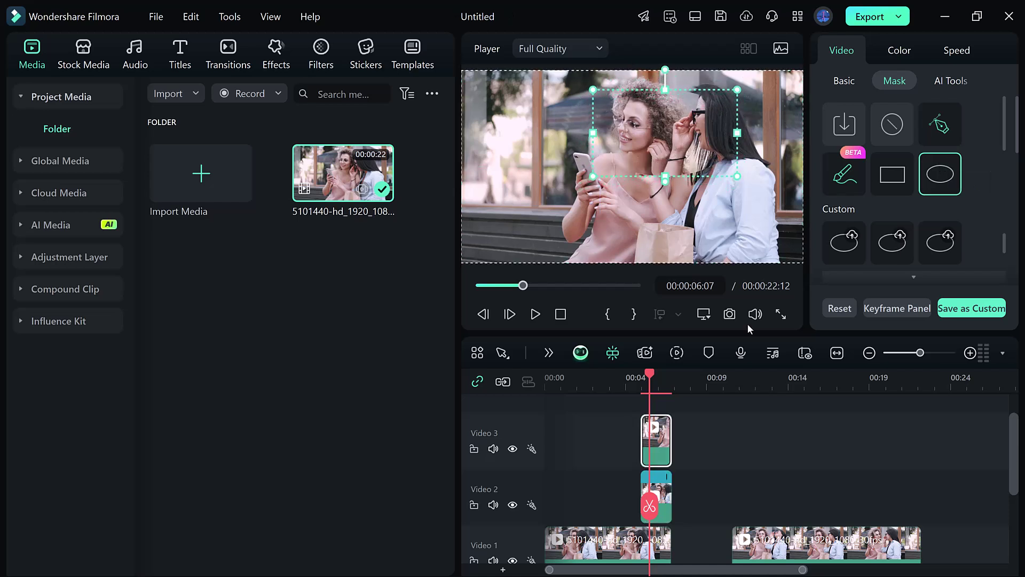
pyautogui.click(780, 429)
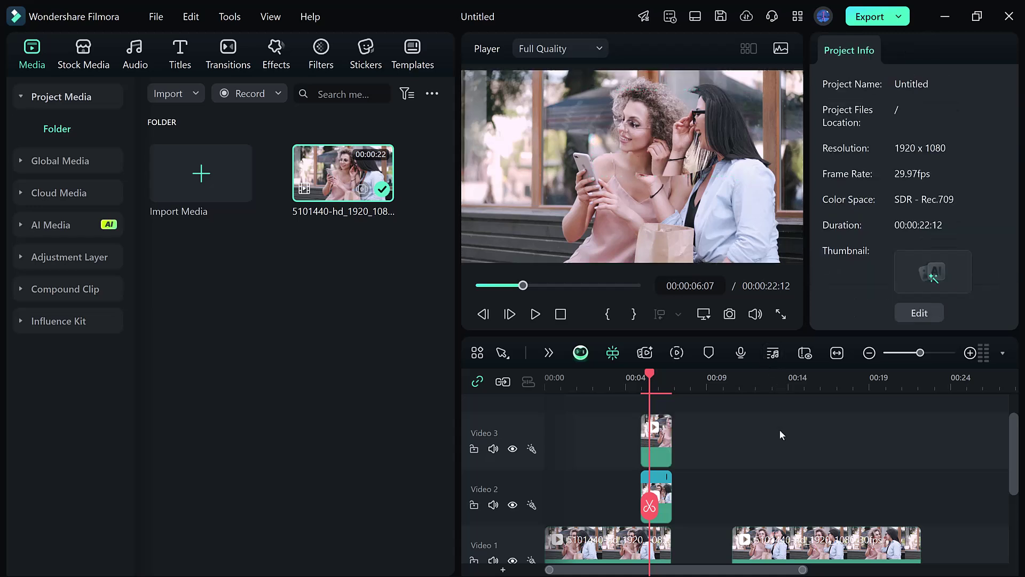
# - Move the Video 3 clip's oval mask up and slightly right over the two women's faces
pyautogui.click(660, 440)
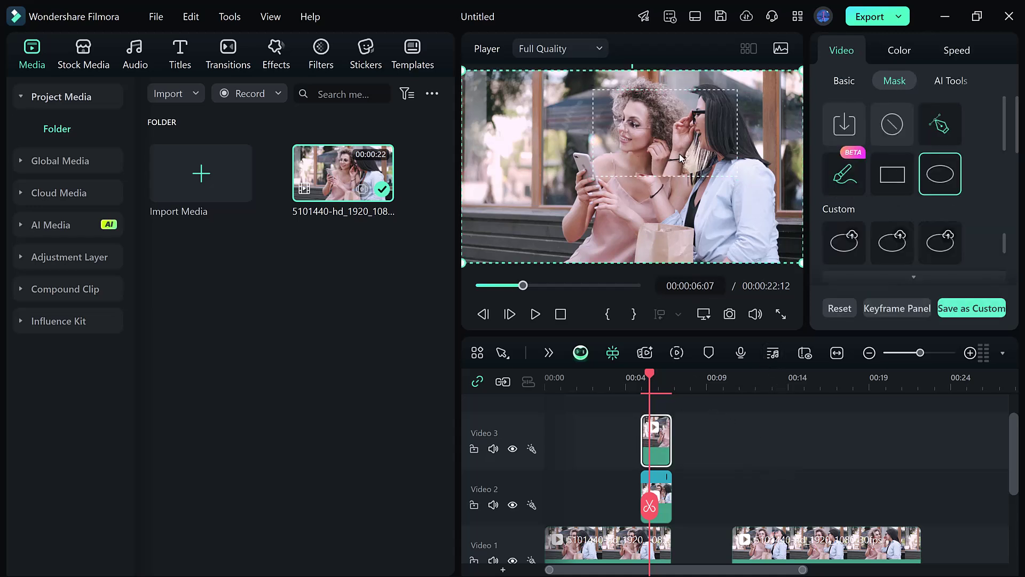
pyautogui.moveTo(681, 158); pyautogui.dragTo(684, 138)
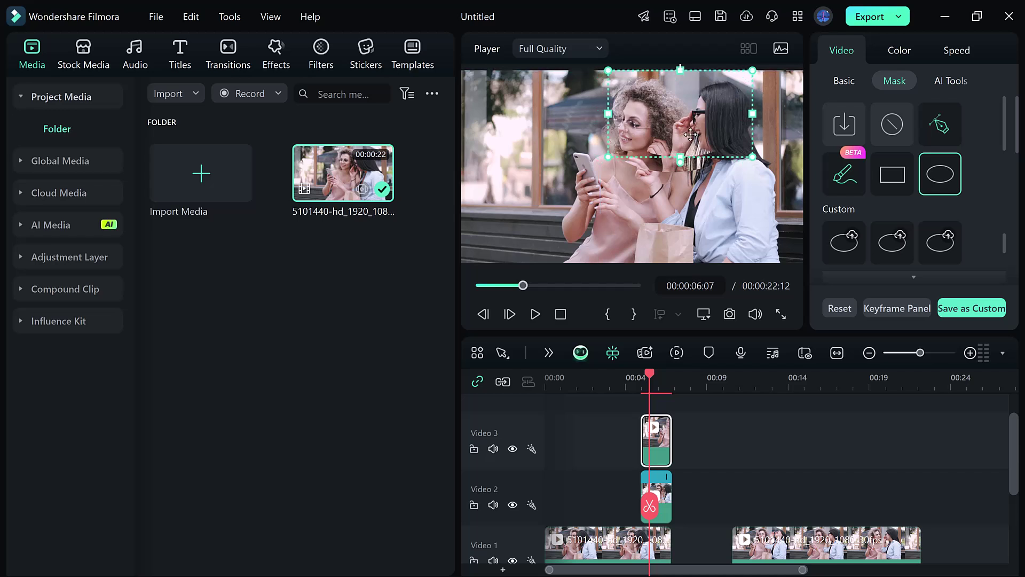
pyautogui.click(726, 461)
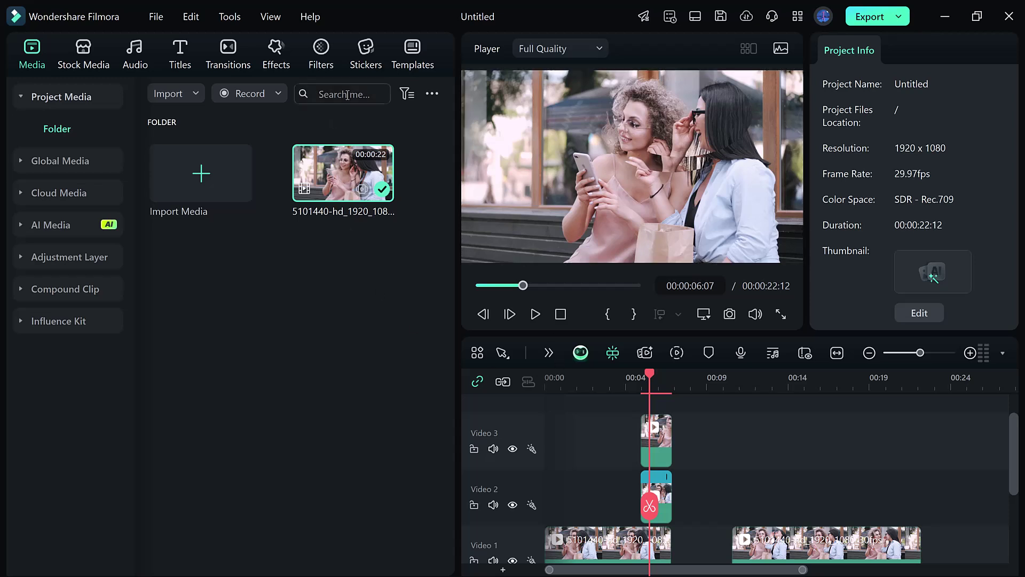
pyautogui.click(668, 122)
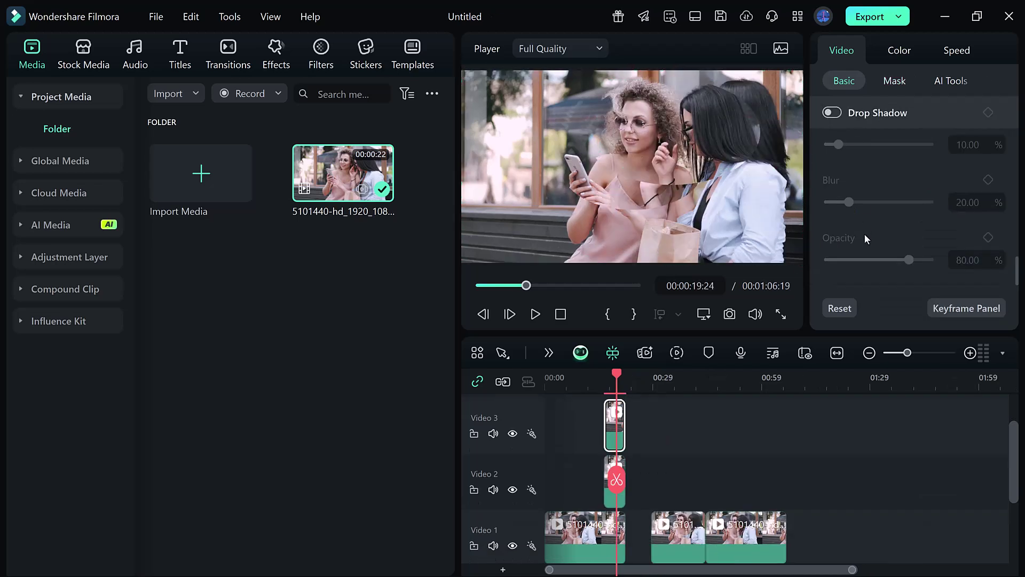
# - Give the Video 3 clip a drop shadow with distance 20, blur 21 and opacity 72%
pyautogui.scroll(5, 864, 234)
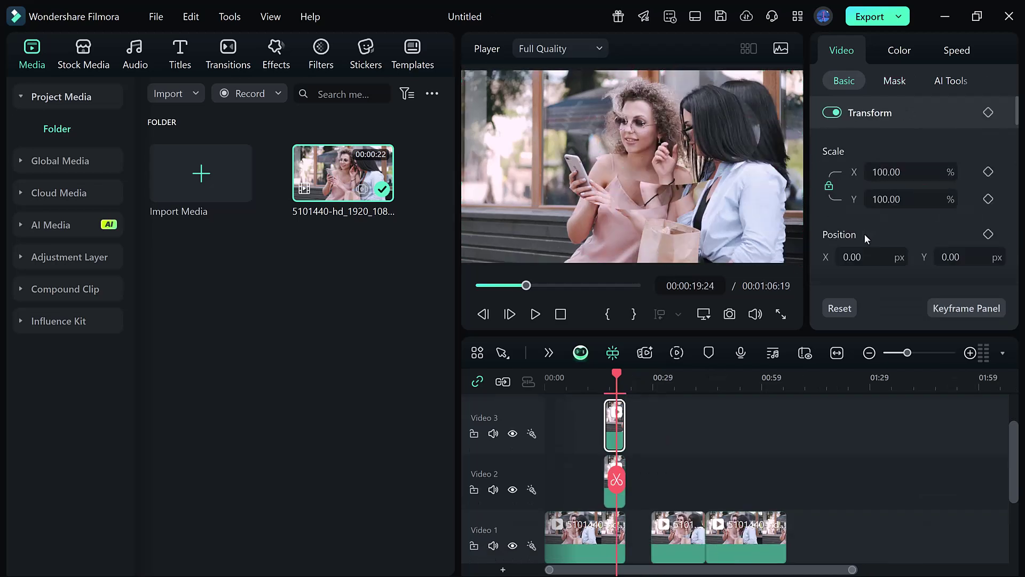
pyautogui.scroll(-5, 854, 197)
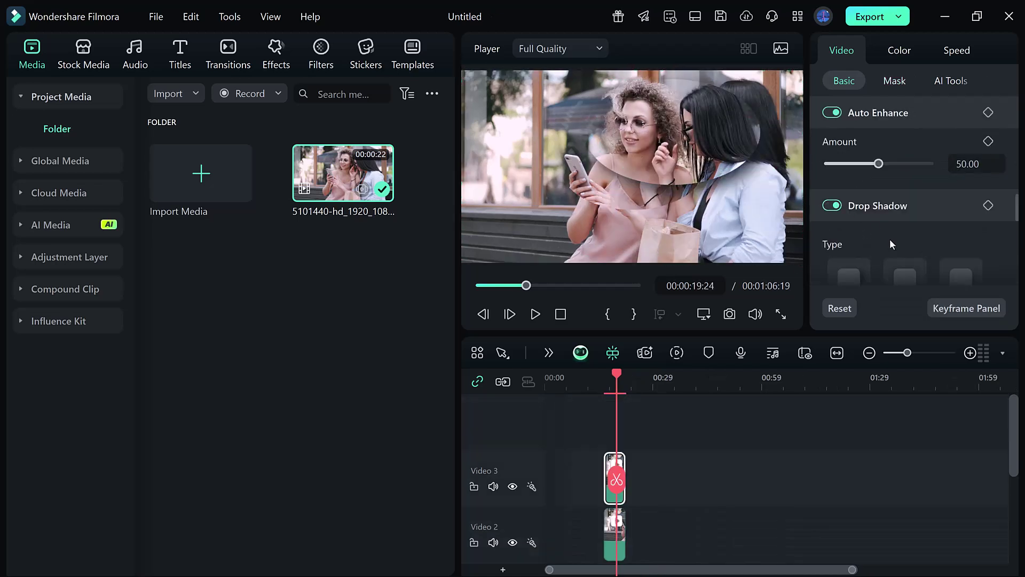
pyautogui.scroll(-6, 890, 244)
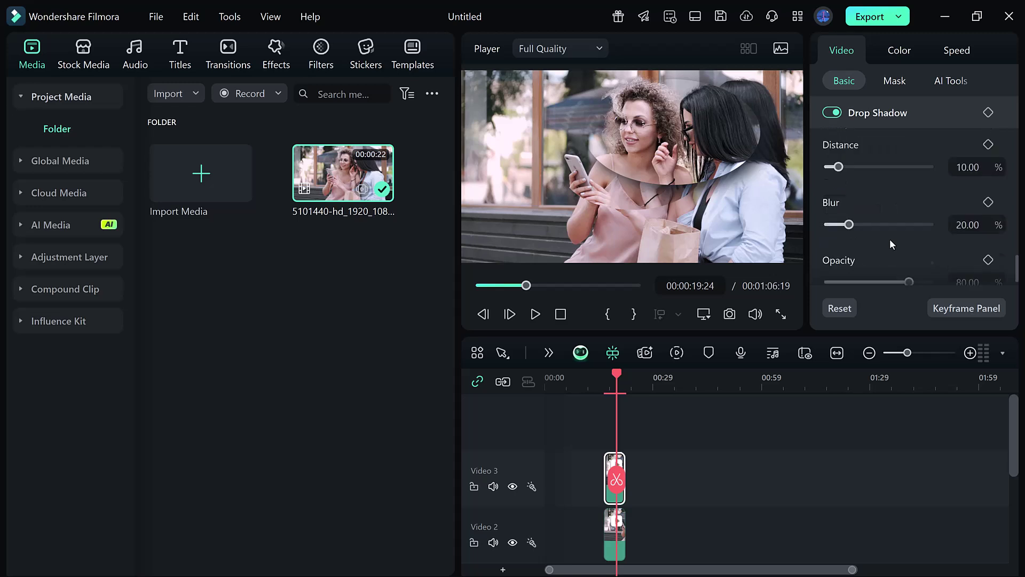
pyautogui.moveTo(838, 169)
pyautogui.mouseDown()
pyautogui.moveTo(867, 168)
pyautogui.moveTo(838, 168)
pyautogui.moveTo(848, 167)
pyautogui.mouseUp()
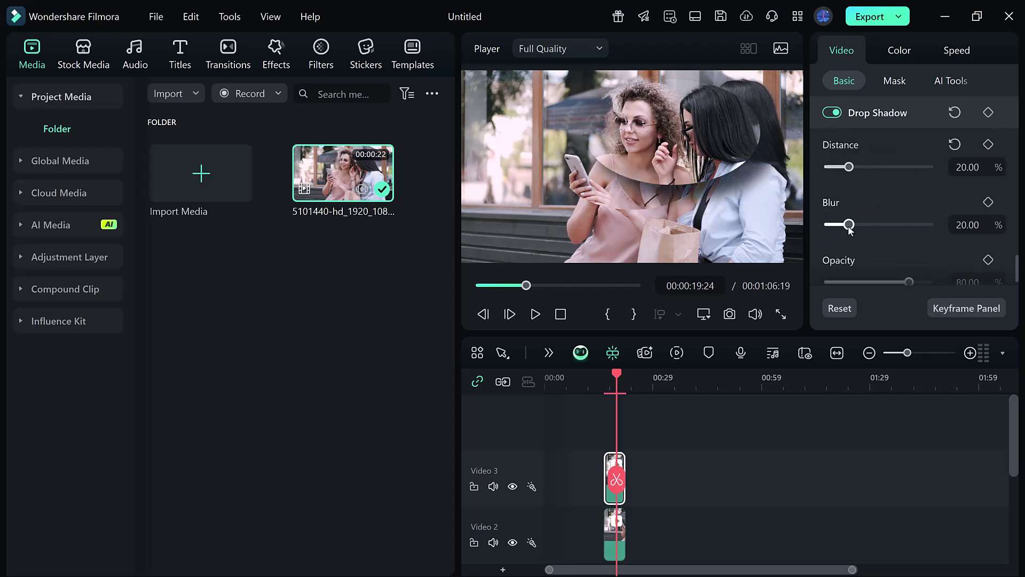
pyautogui.moveTo(850, 225)
pyautogui.mouseDown()
pyautogui.moveTo(873, 225)
pyautogui.moveTo(850, 224)
pyautogui.mouseUp()
pyautogui.scroll(-1, 907, 238)
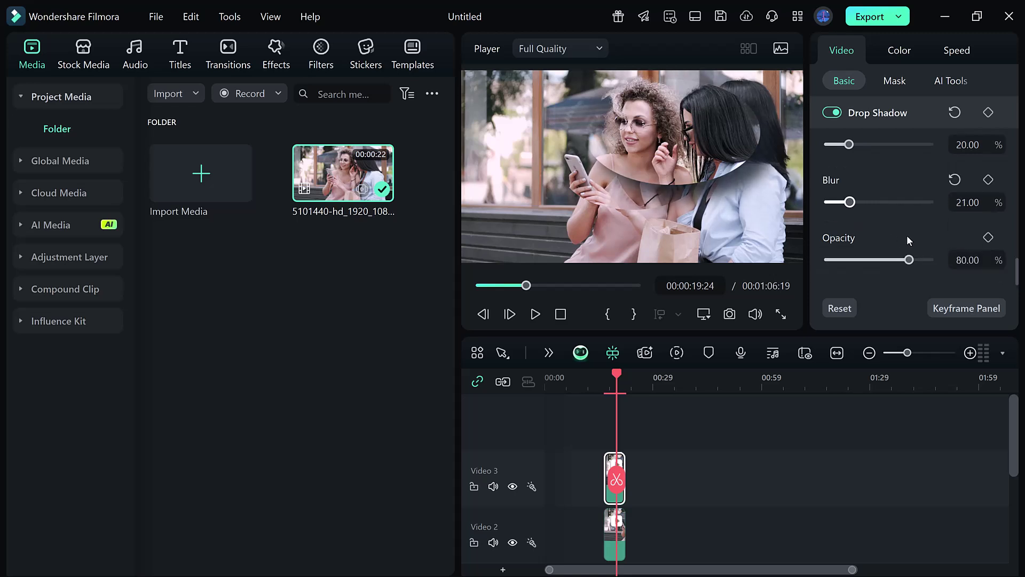
pyautogui.moveTo(909, 259); pyautogui.dragTo(885, 260)
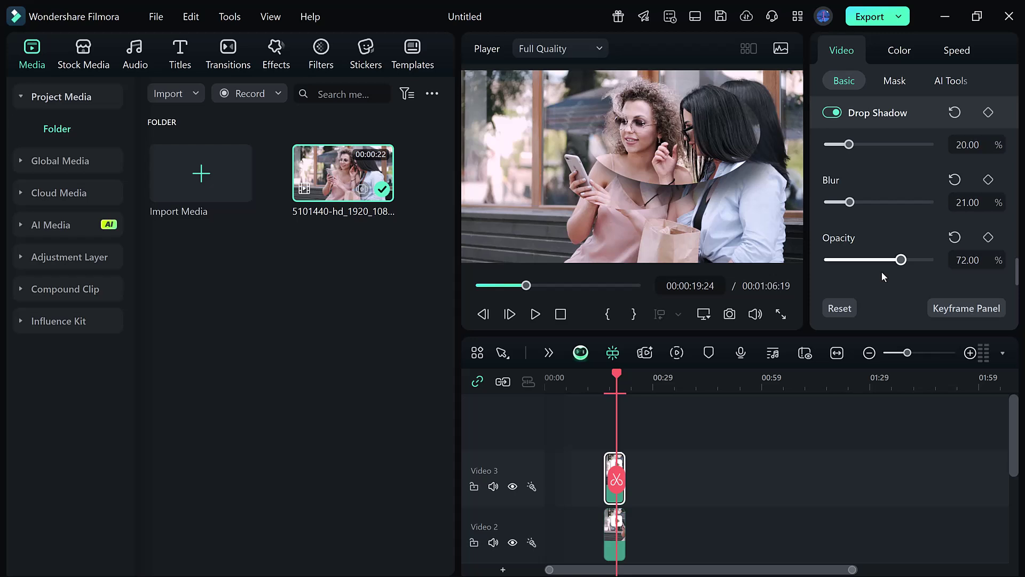
# - Place the Mild effect from Trending video effects on Video 2 at the transition point
pyautogui.click(276, 53)
pyautogui.scroll(-8, 111, 374)
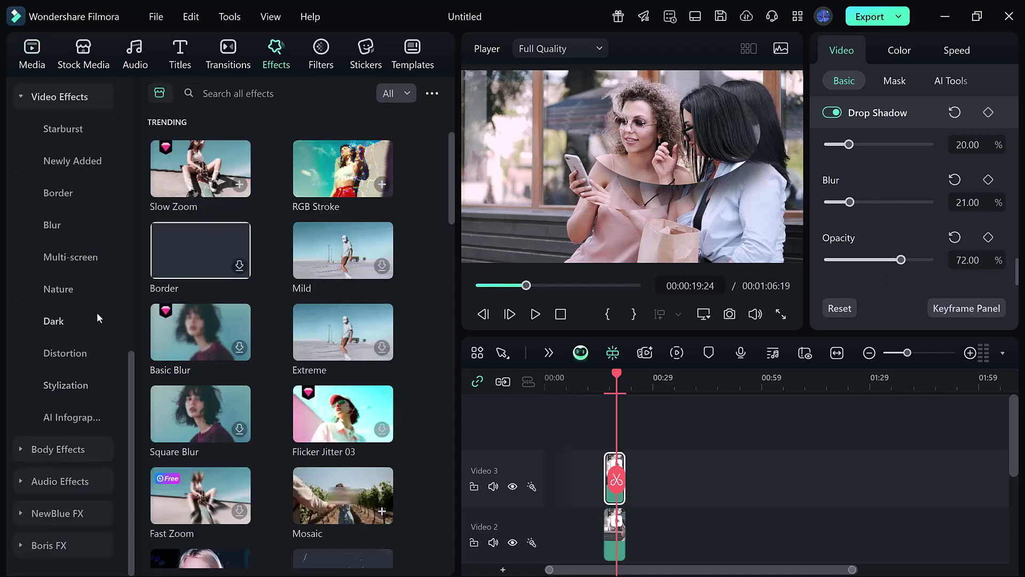
pyautogui.scroll(8, 97, 319)
pyautogui.scroll(-10, 264, 267)
pyautogui.scroll(10, 263, 267)
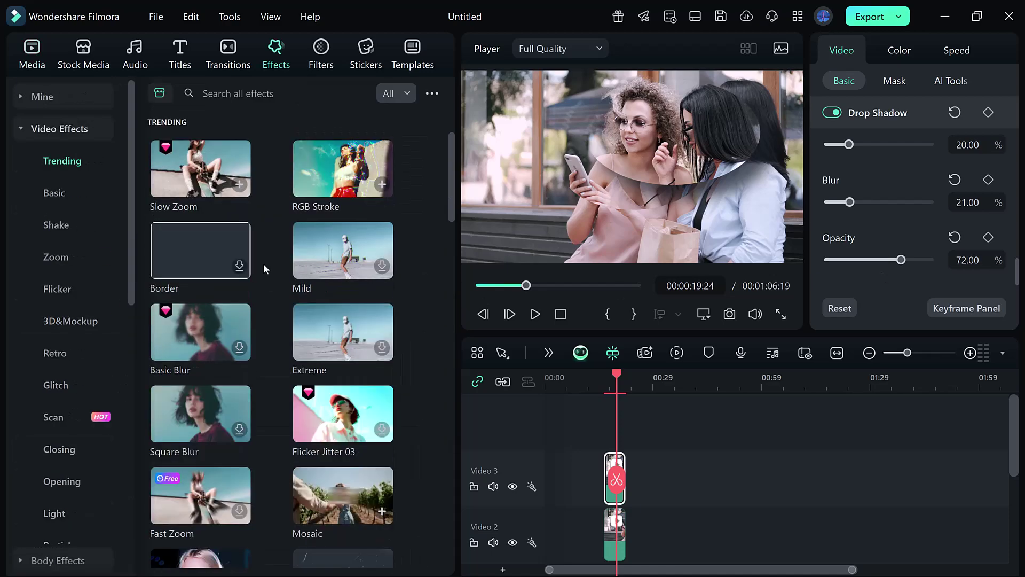
pyautogui.scroll(-10, 264, 268)
pyautogui.scroll(10, 264, 268)
pyautogui.click(341, 250)
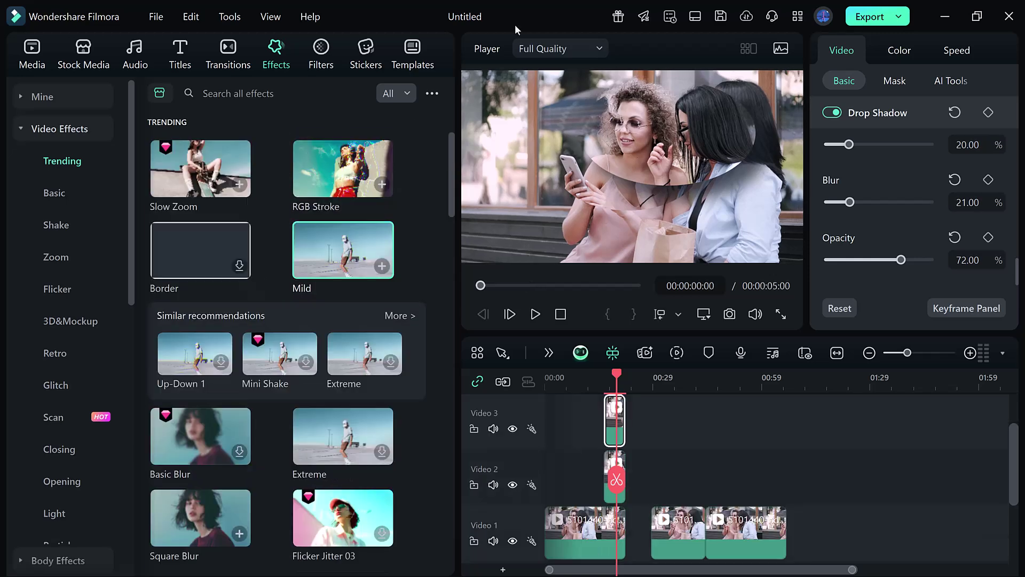
pyautogui.moveTo(361, 245); pyautogui.dragTo(595, 476)
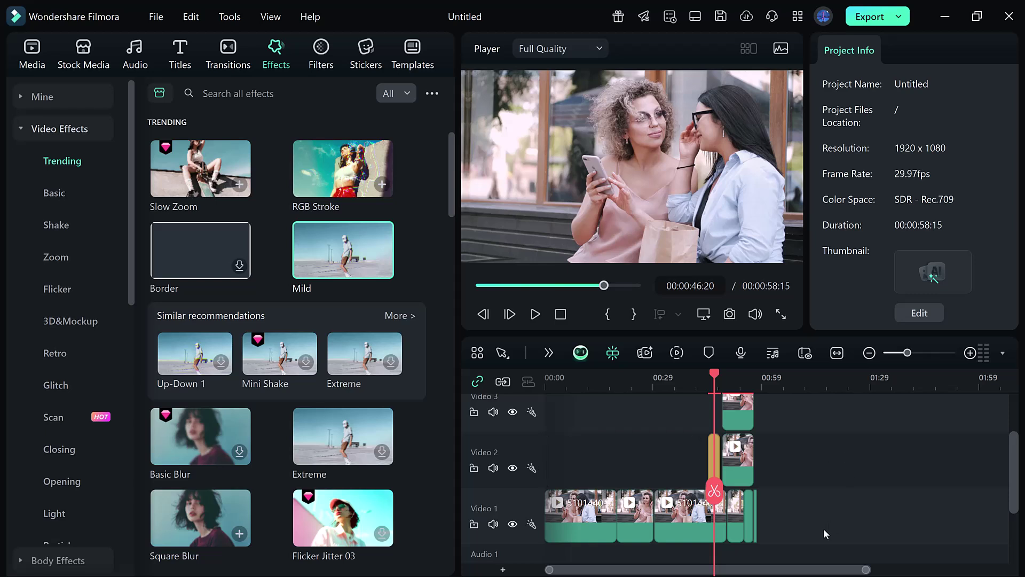
# - Set the Mild effect's frequency to 1.01 and Position X to 0.09
pyautogui.click(688, 504)
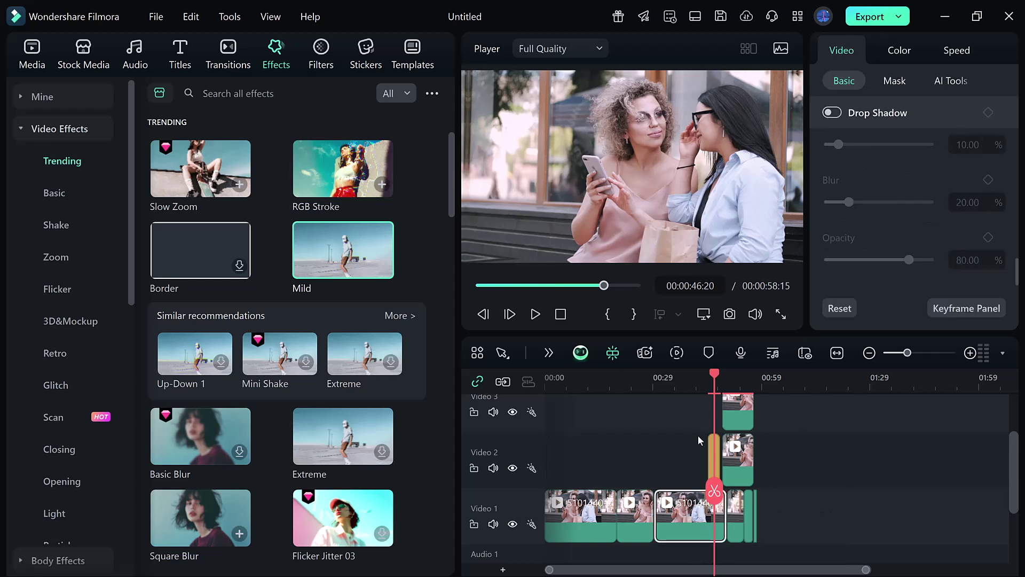
pyautogui.click(714, 455)
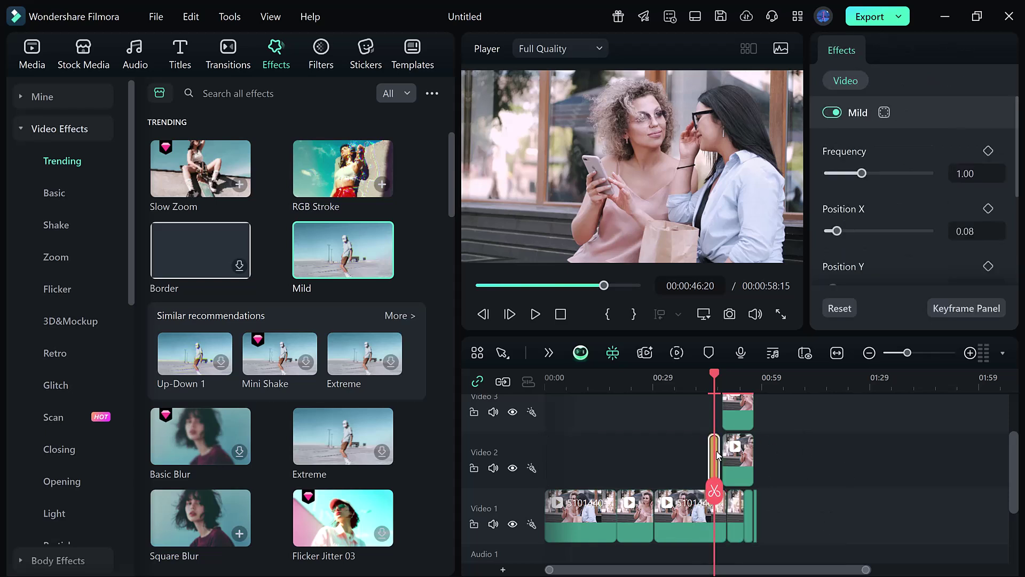
pyautogui.click(863, 174)
pyautogui.scroll(-3, 892, 213)
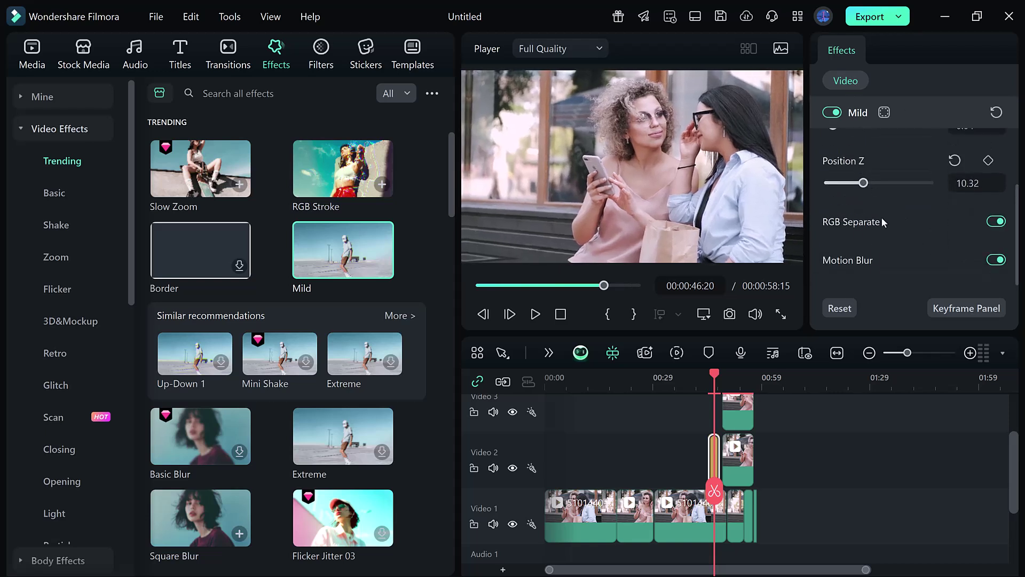
pyautogui.scroll(3, 874, 260)
pyautogui.scroll(-2, 905, 206)
pyautogui.scroll(1, 989, 231)
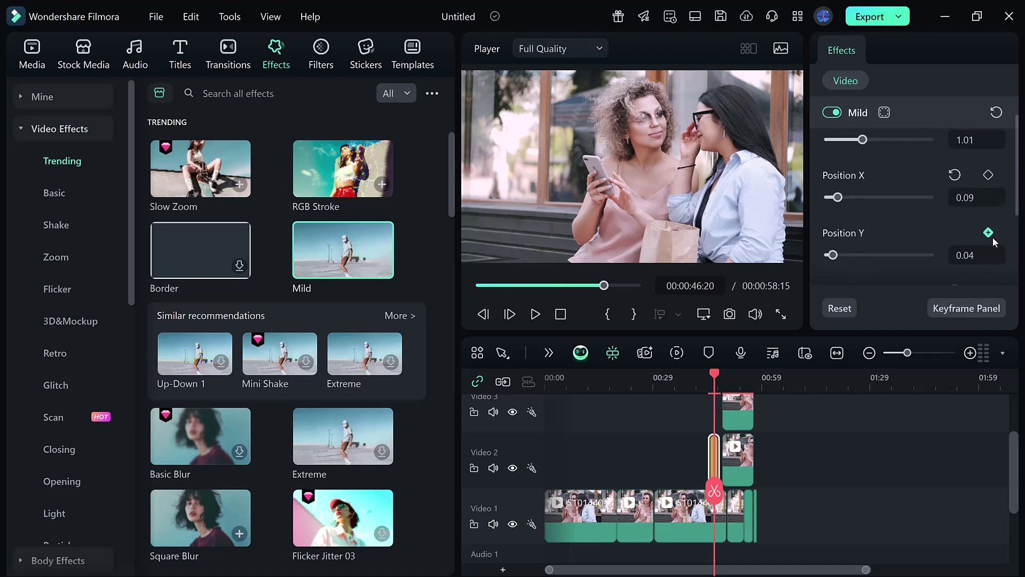
pyautogui.scroll(-2, 1011, 245)
# - Dismiss the keyframe tip, then play and scrub through the transition to review it
pyautogui.click(984, 265)
pyautogui.click(534, 314)
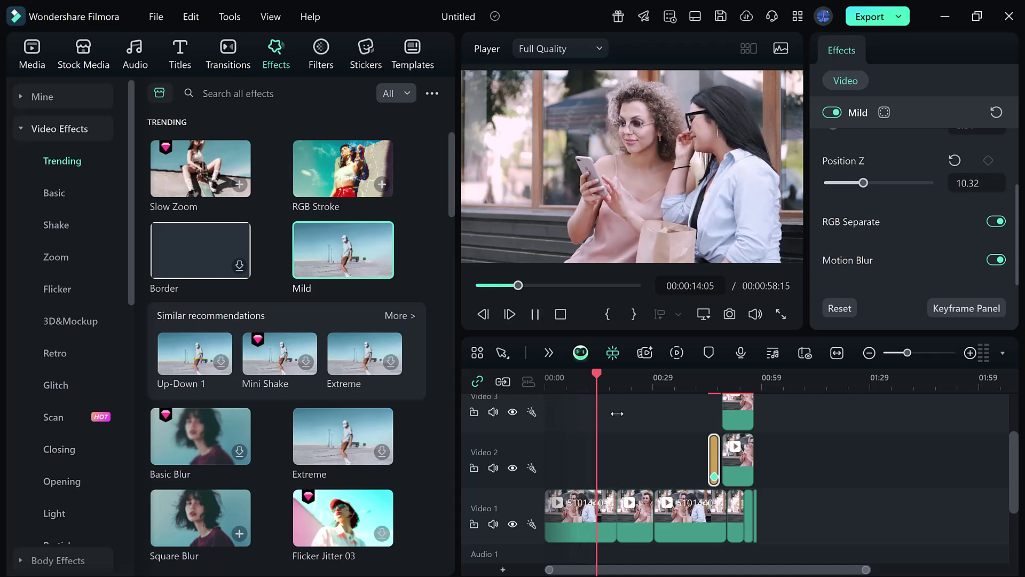
pyautogui.moveTo(639, 385); pyautogui.dragTo(694, 428)
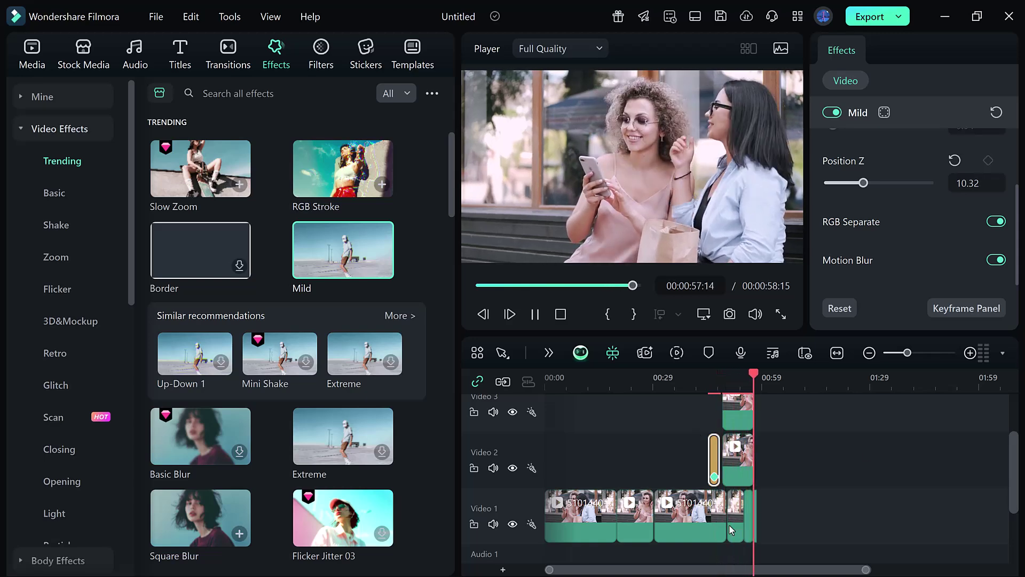
# - Export the timeline as Video-1.mp4 at MP4 1920×1080 and close the export window
pyautogui.click(868, 18)
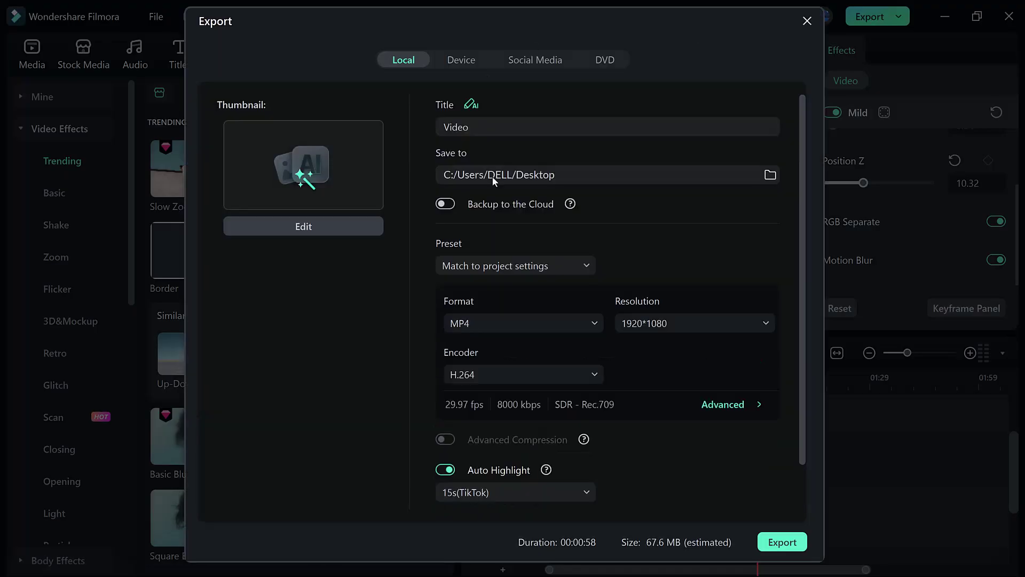
pyautogui.click(771, 542)
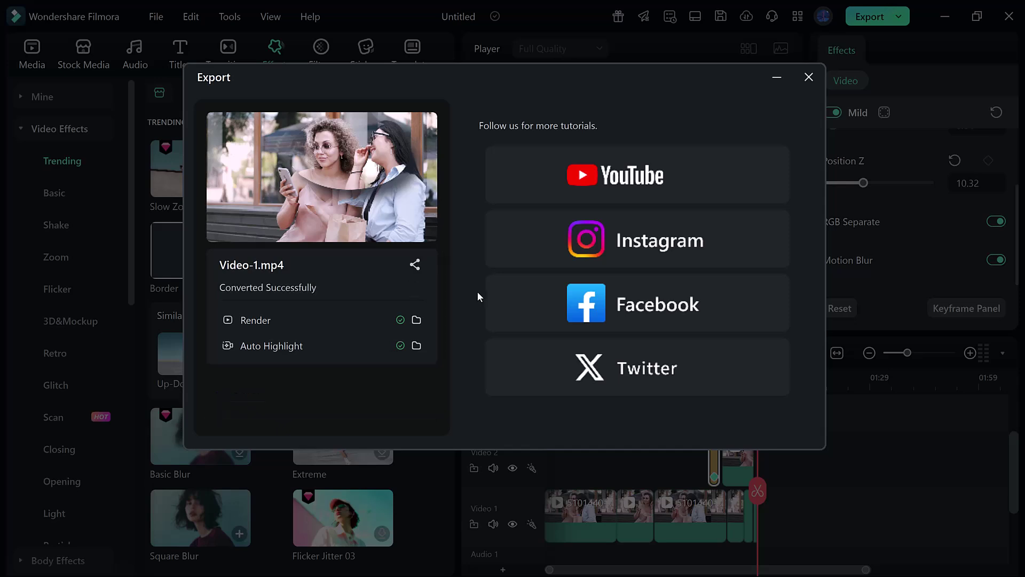
pyautogui.click(810, 77)
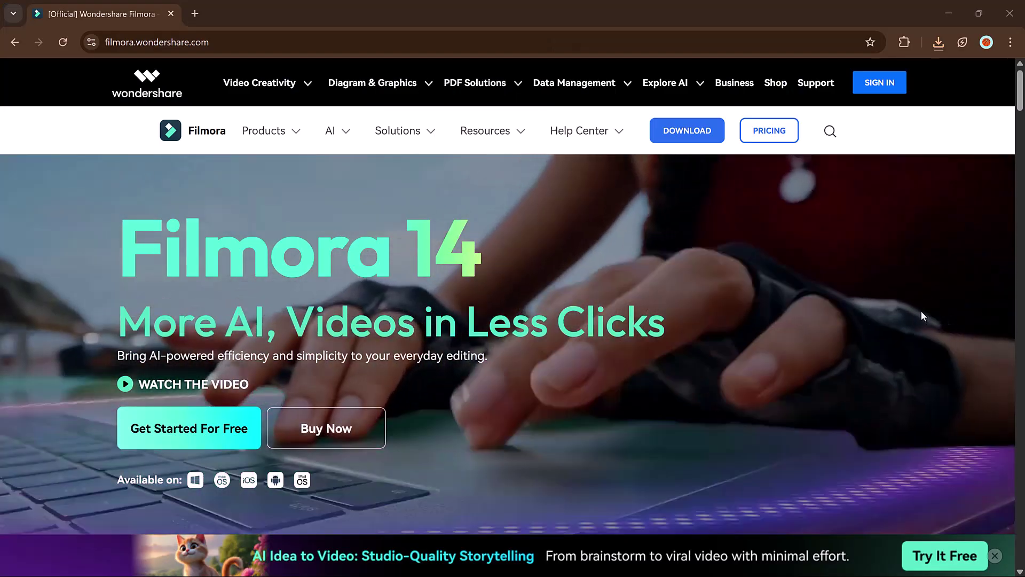